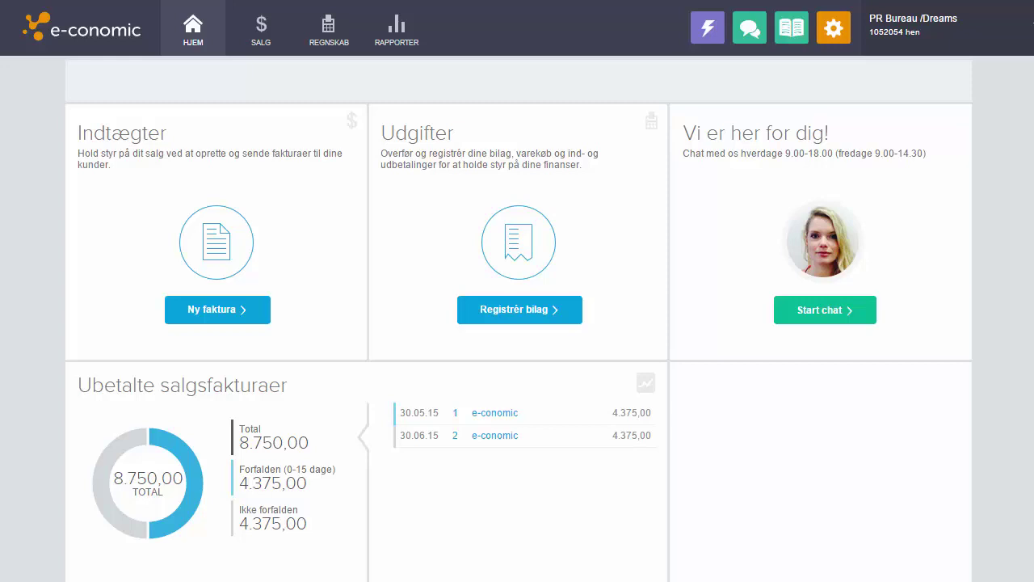
# Step: Open the customer groups (Kundegrupper) list in the sales section to check the existing groups
pyautogui.click(241, 37)
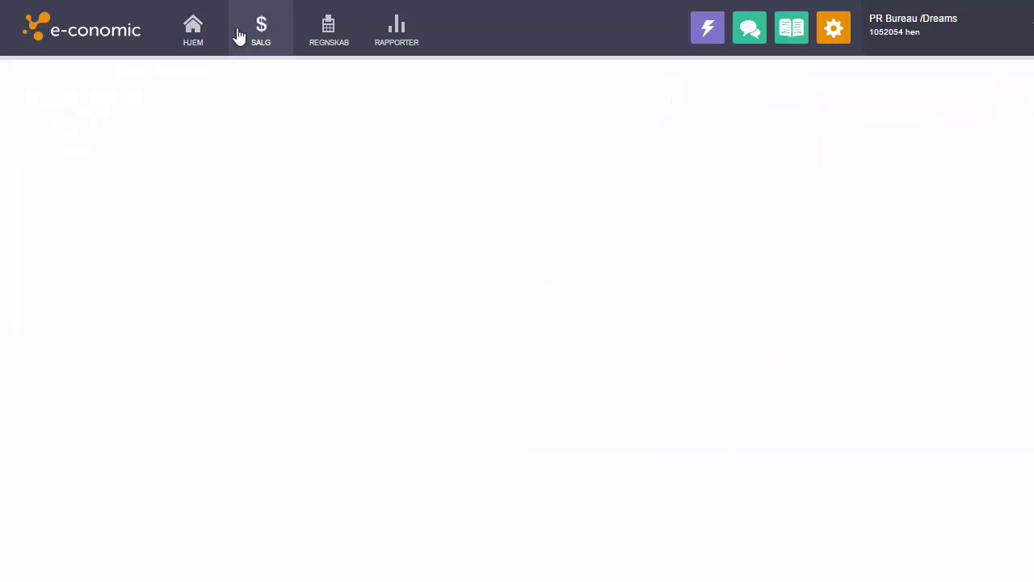
pyautogui.click(86, 105)
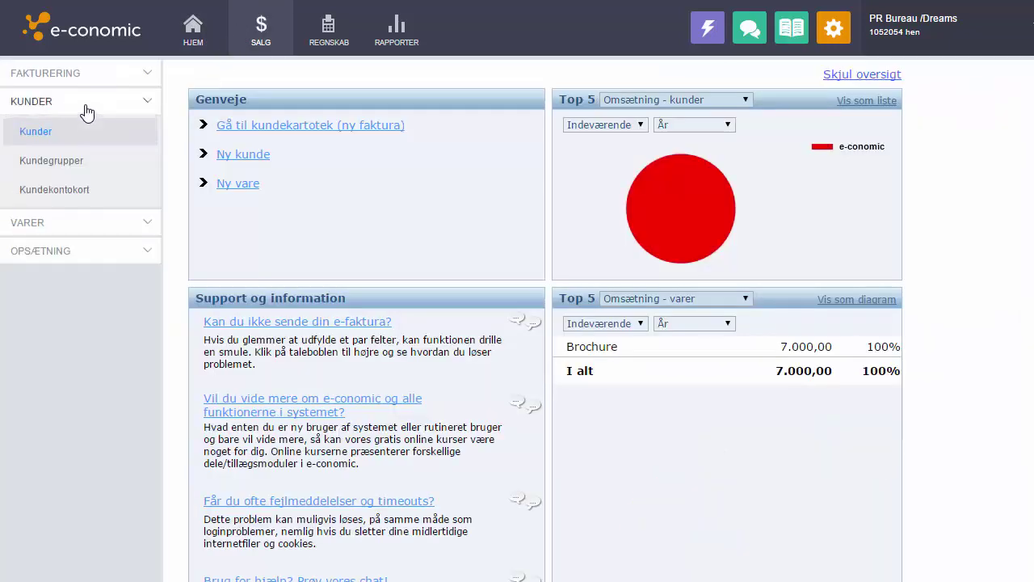
pyautogui.click(84, 166)
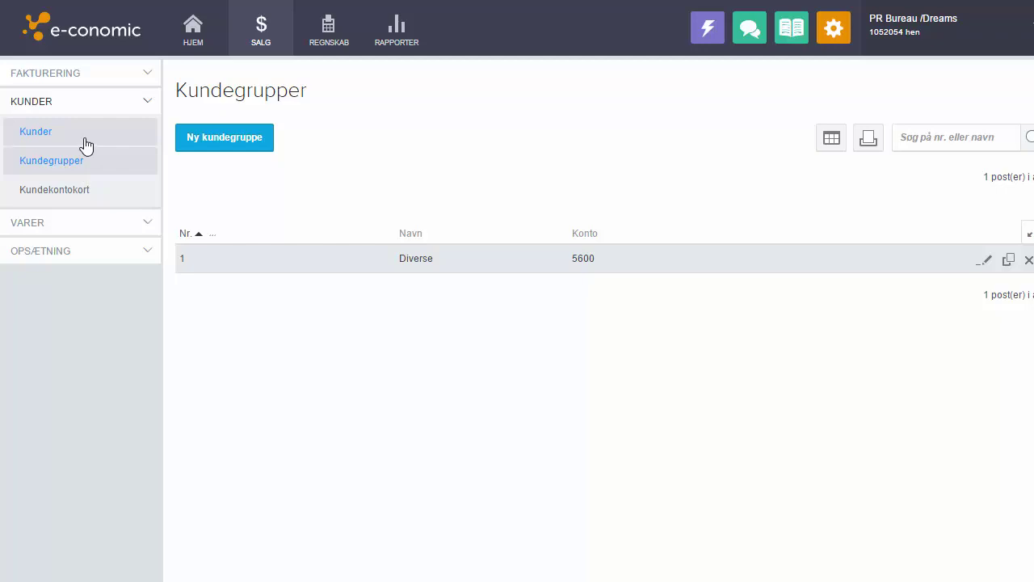
# Step: Go to the customer list (Kunder) and open the customer import window
pyautogui.click(44, 142)
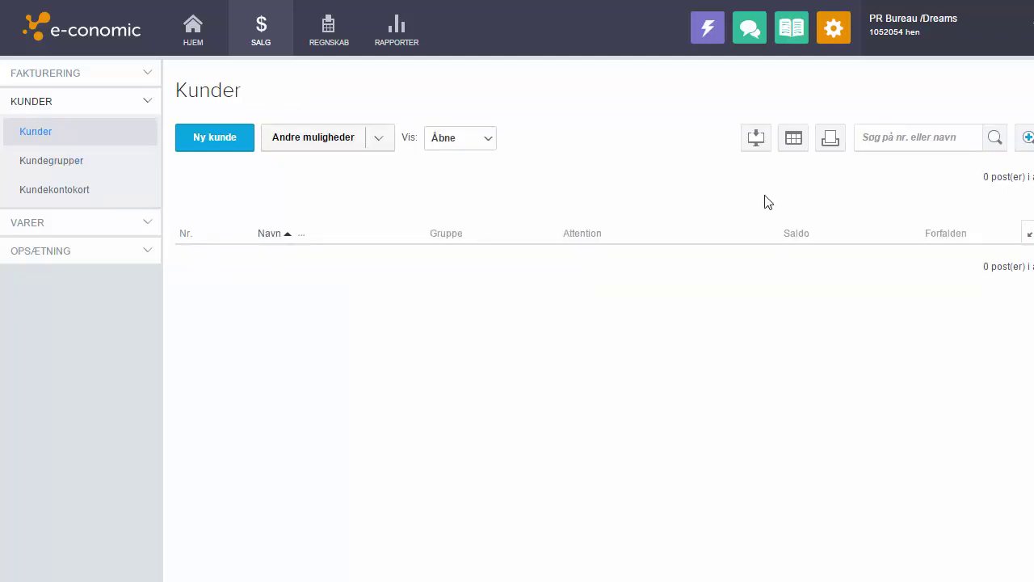
pyautogui.click(757, 141)
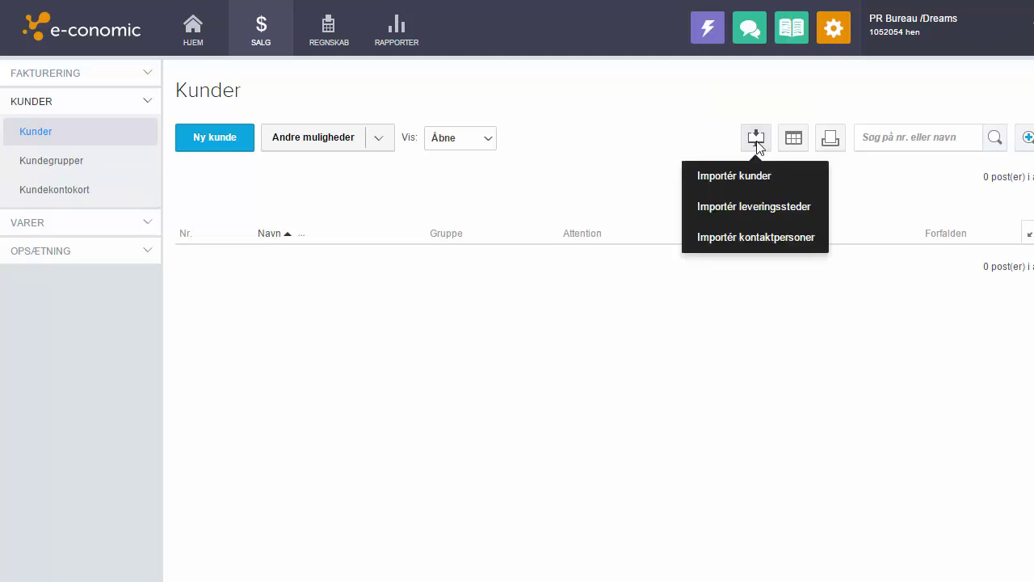
pyautogui.click(753, 188)
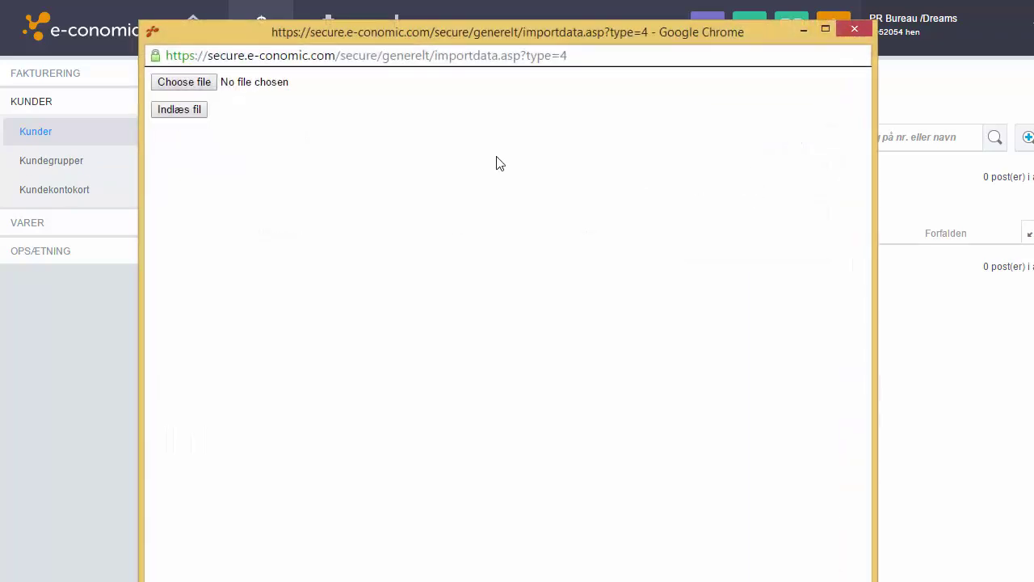
# Step: Choose ejerforening2.csv from the Desktop as the import file and load it
pyautogui.click(184, 83)
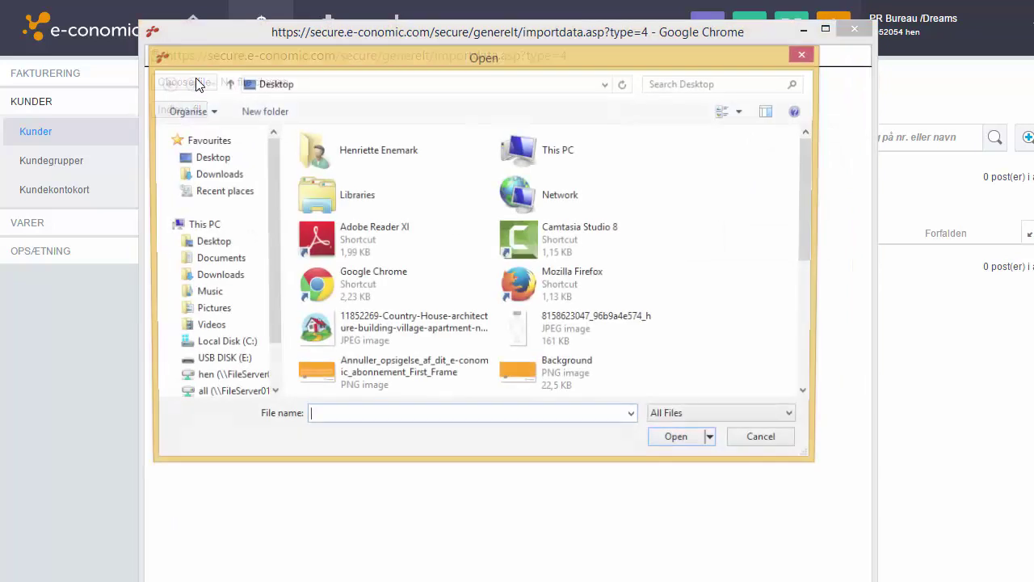
pyautogui.write('ejer')
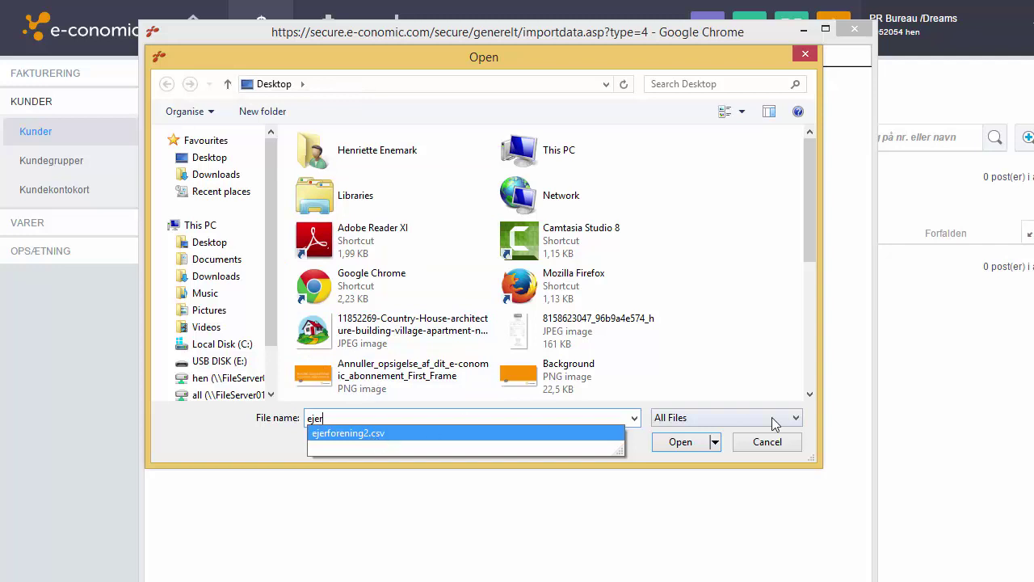
pyautogui.press('Return')
pyautogui.click(691, 443)
pyautogui.click(170, 113)
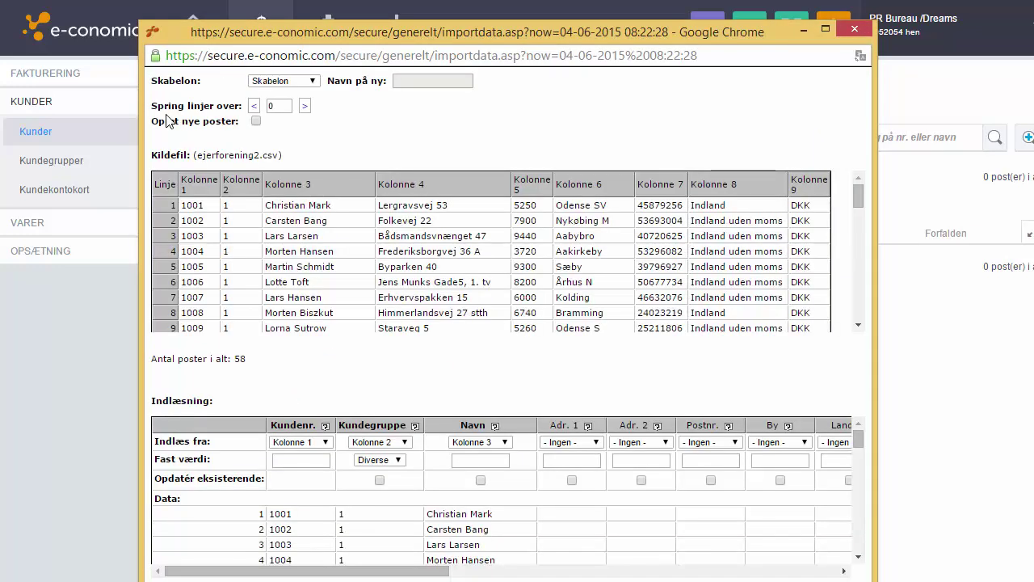
# Step: Save the import setup as a new template named "Kunder Juni 2015" and enable creation of new records (Opret nye poster)
pyautogui.click(283, 81)
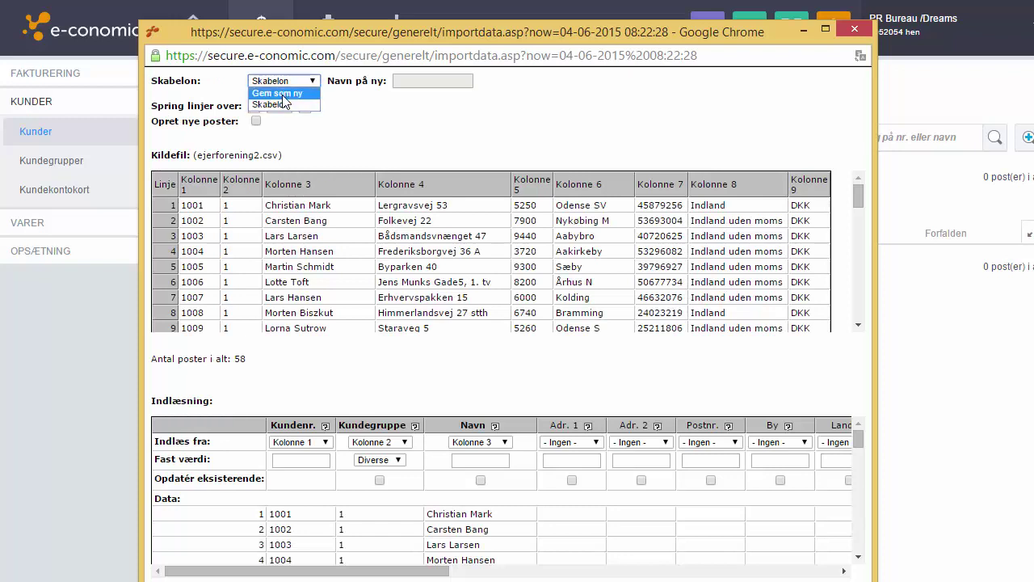
pyautogui.click(279, 93)
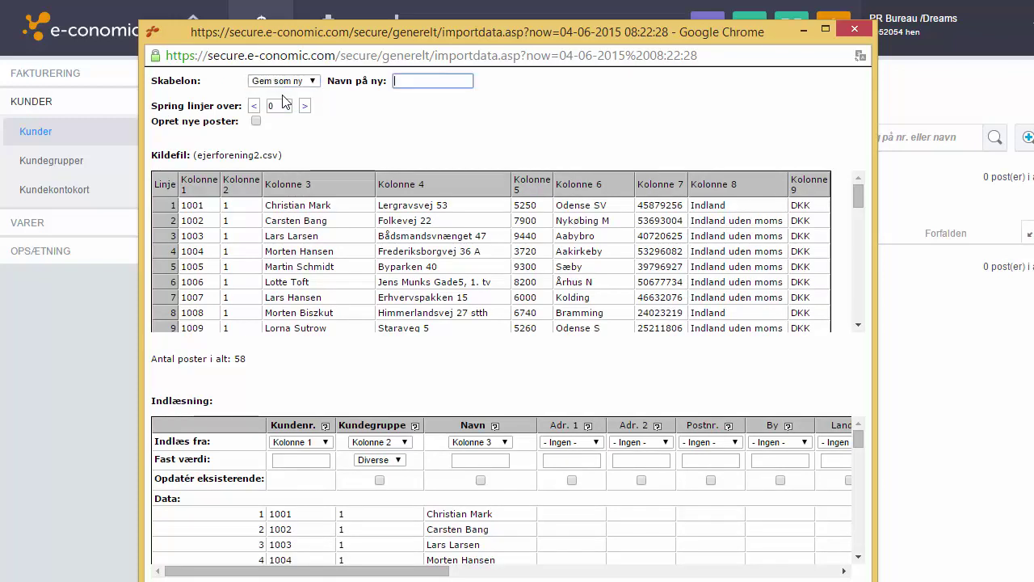
pyautogui.click(402, 81)
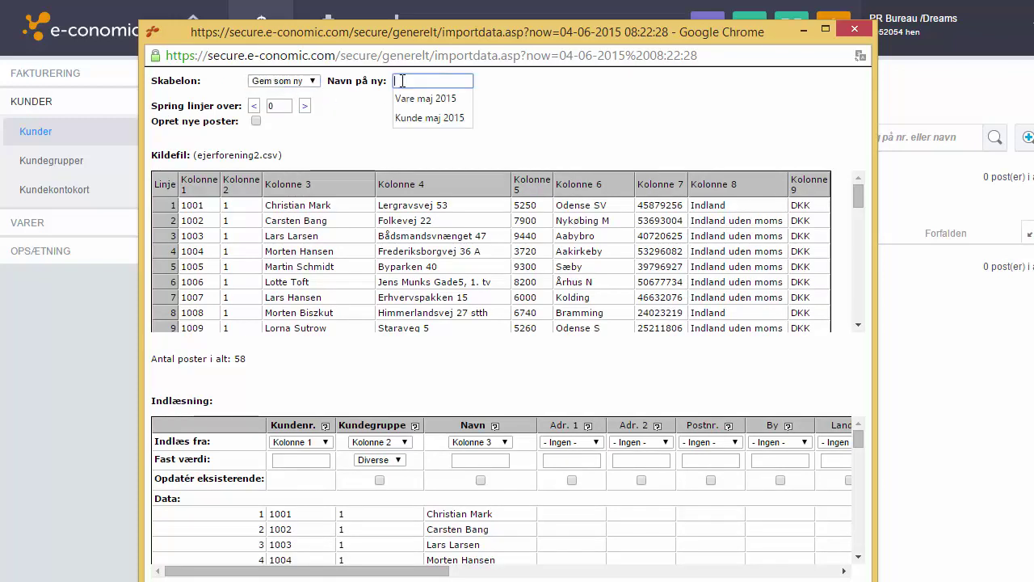
pyautogui.write('Kunder Juni 2015')
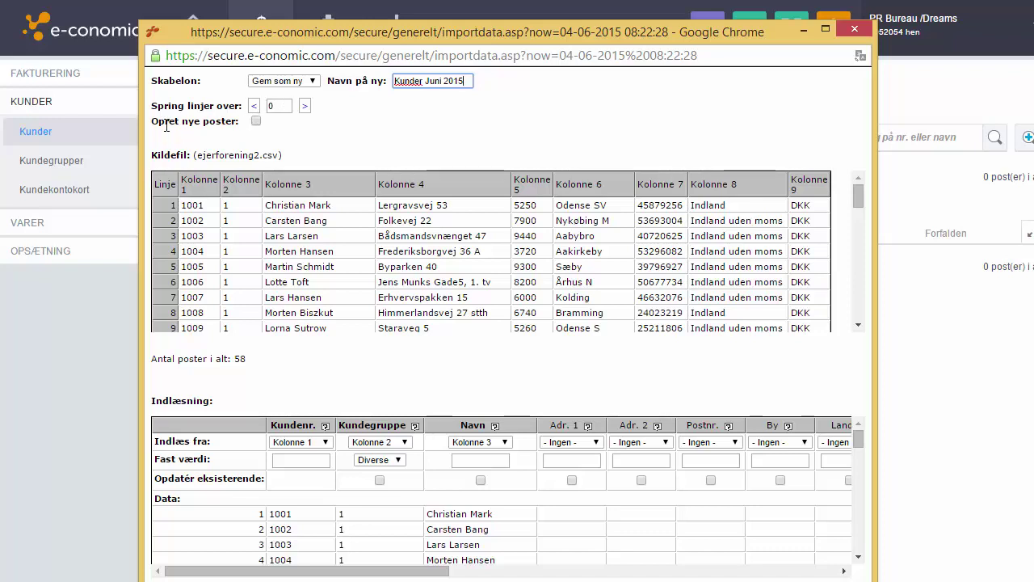
pyautogui.click(255, 121)
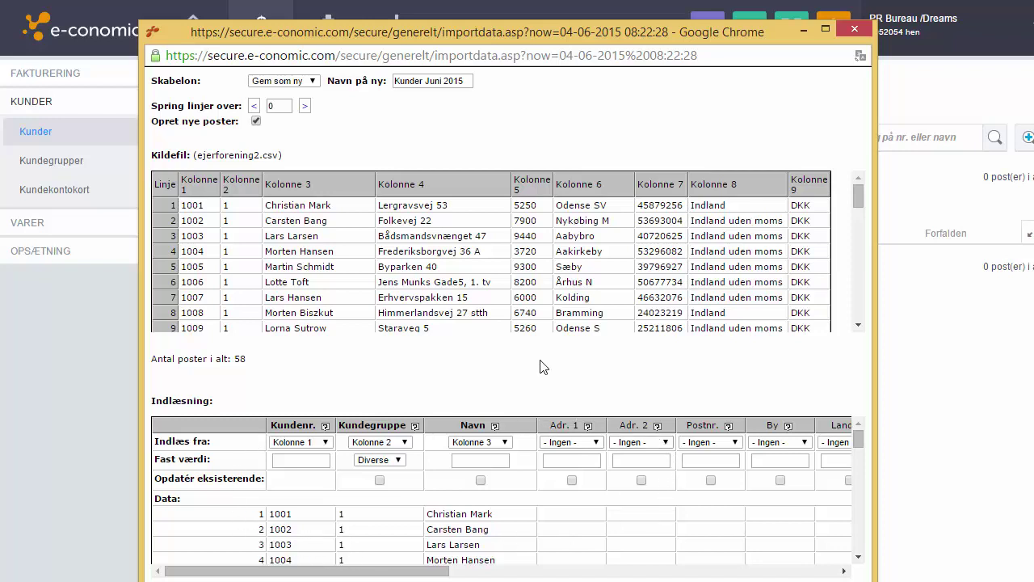
# Step: Map Kundenr. to Kolonne 1 and Kundegruppe to Kolonne 2 in the import mapping
pyautogui.click(306, 443)
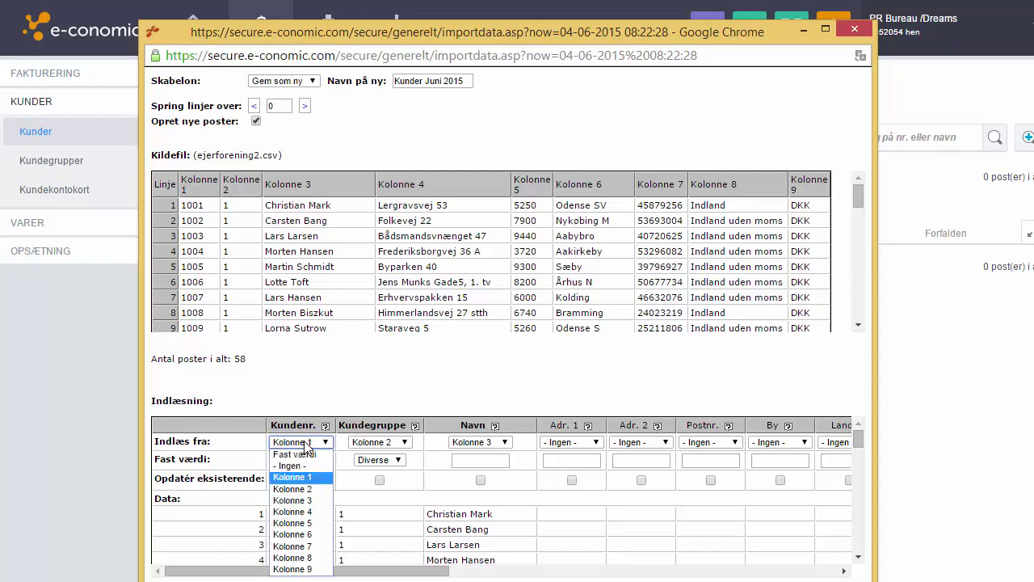
pyautogui.click(295, 477)
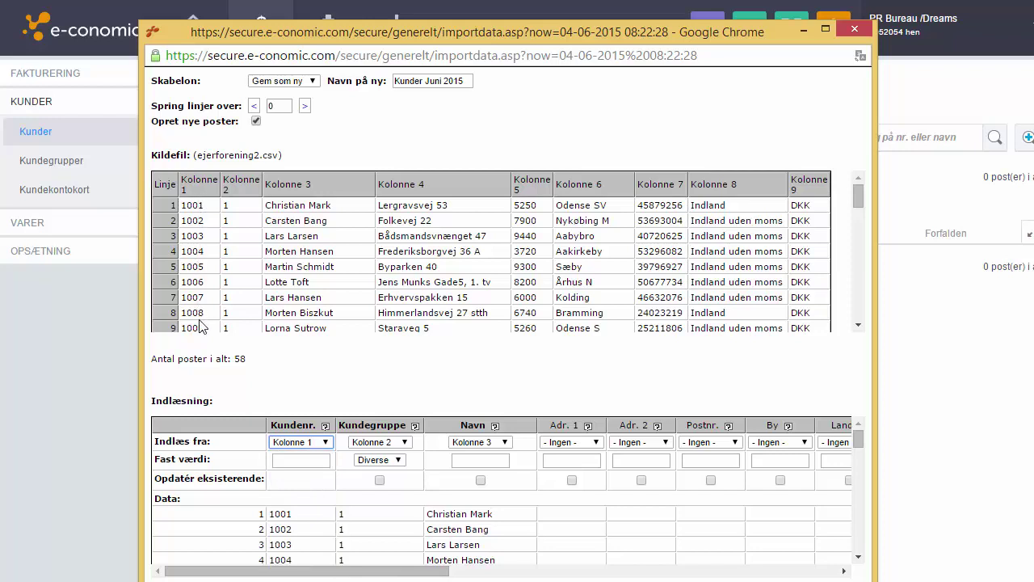
pyautogui.click(390, 448)
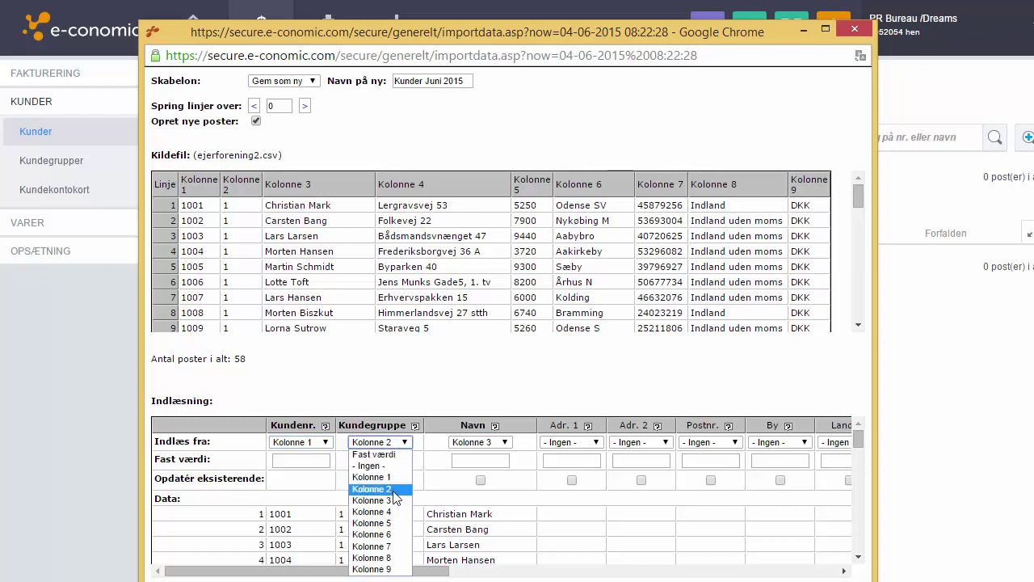
pyautogui.click(396, 498)
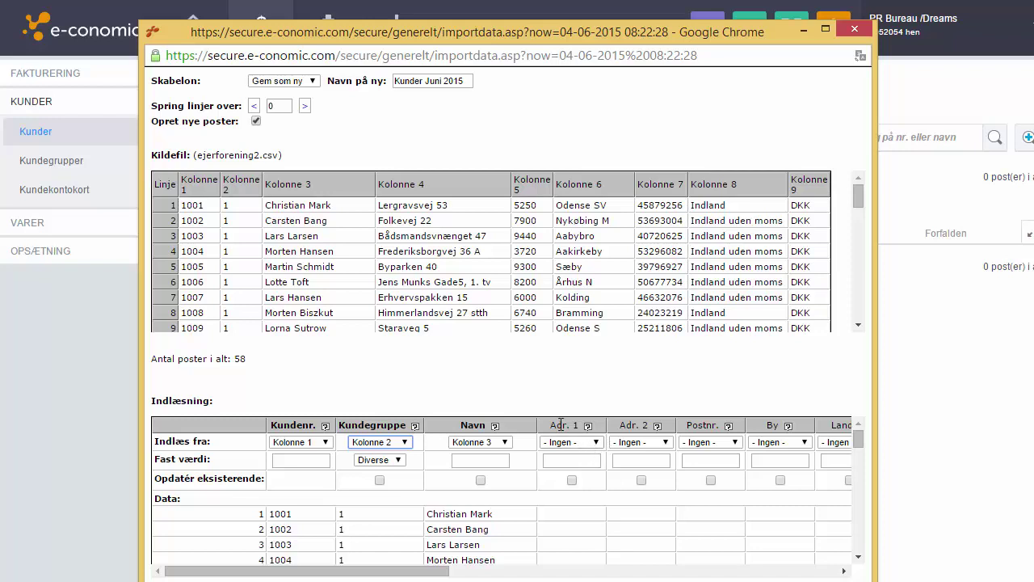
# Step: Map Adr. 1 to Kolonne 4 and Postnr. to Kolonne 5
pyautogui.click(585, 445)
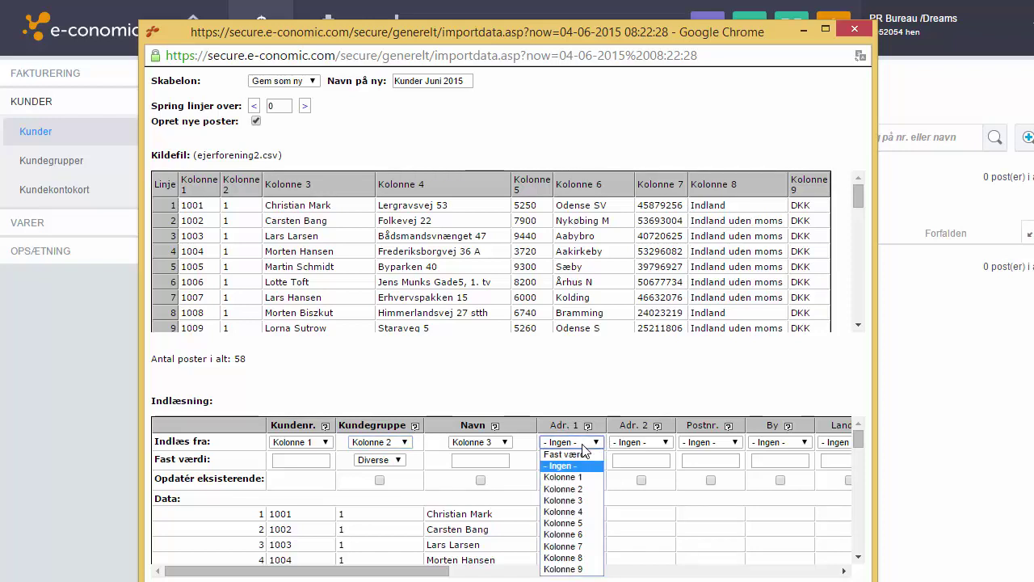
pyautogui.click(598, 512)
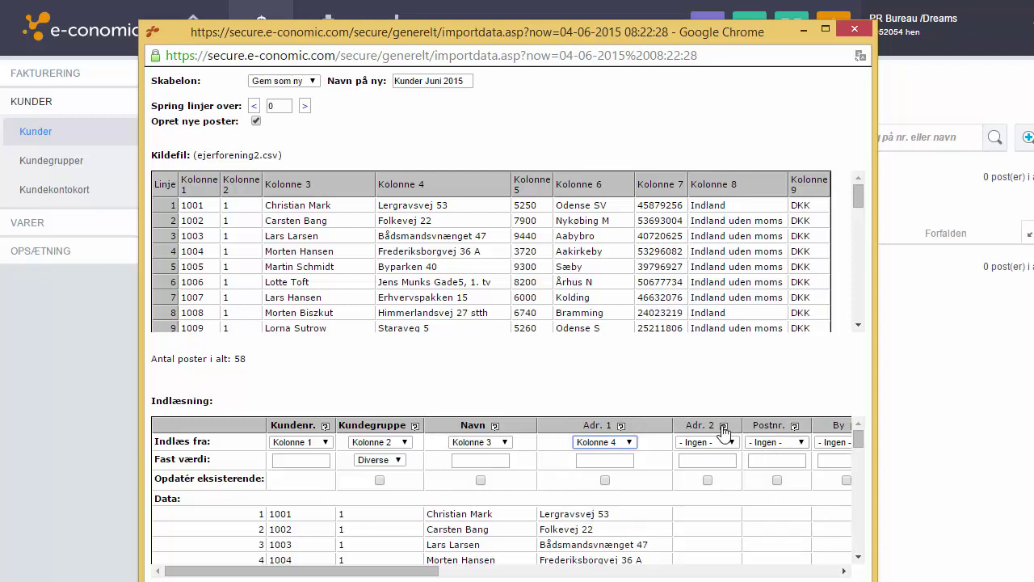
pyautogui.moveTo(724, 431)
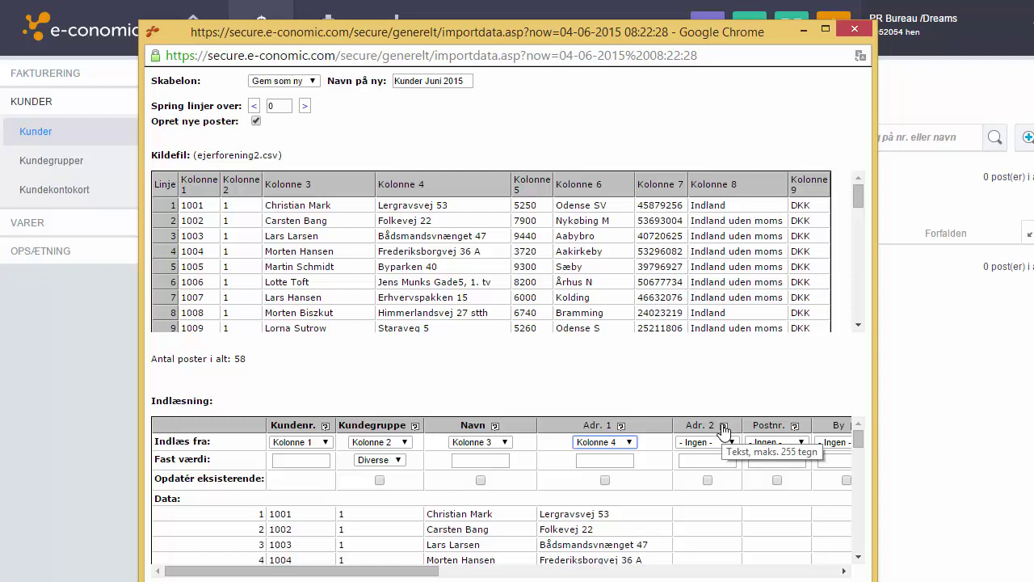
pyautogui.click(781, 443)
pyautogui.click(791, 523)
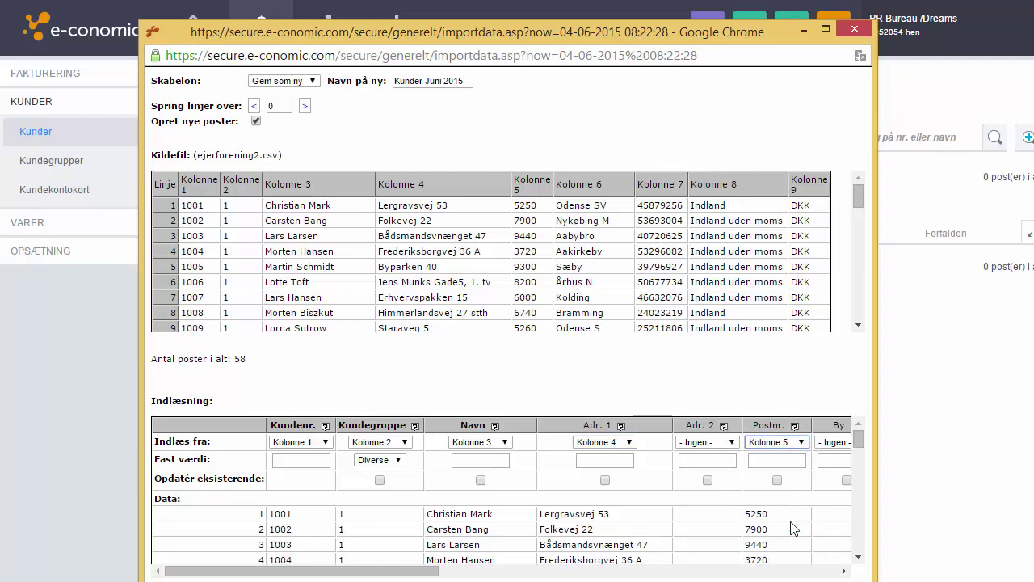
# Step: Map By to Kolonne 6 and Tlf./fax to Kolonne 7
pyautogui.moveTo(844, 571); pyautogui.dragTo(843, 573)
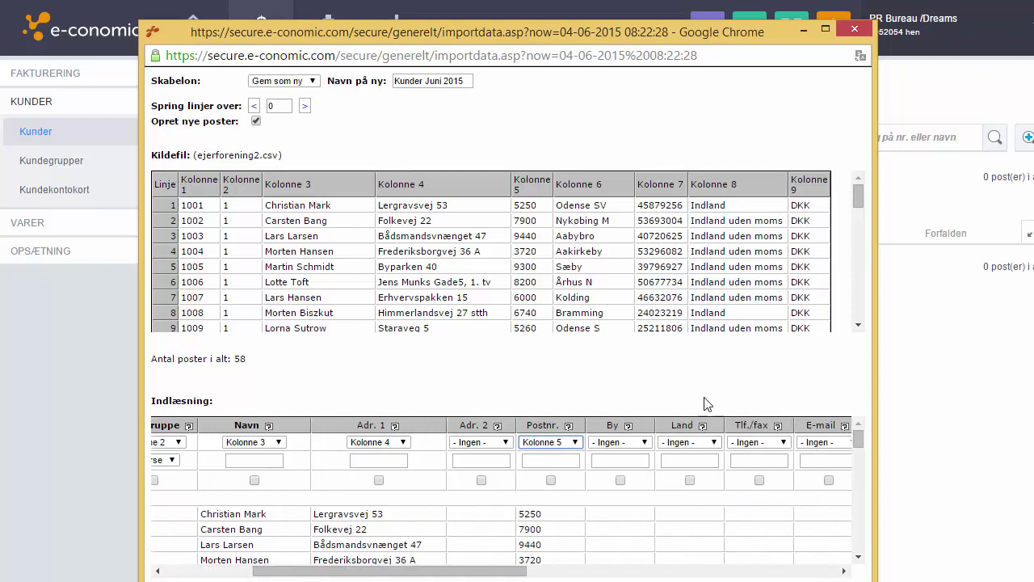
pyautogui.click(631, 442)
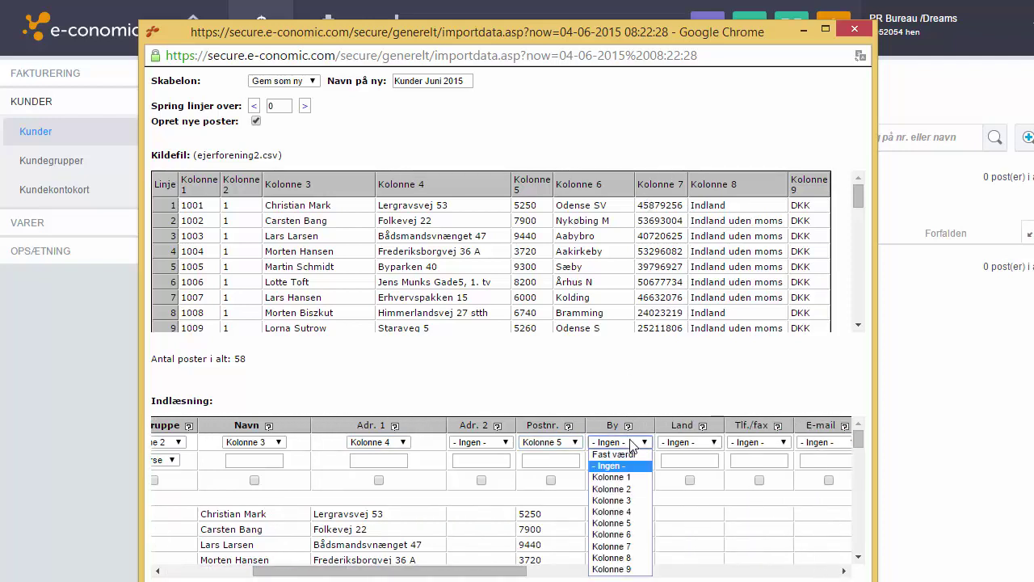
pyautogui.click(641, 536)
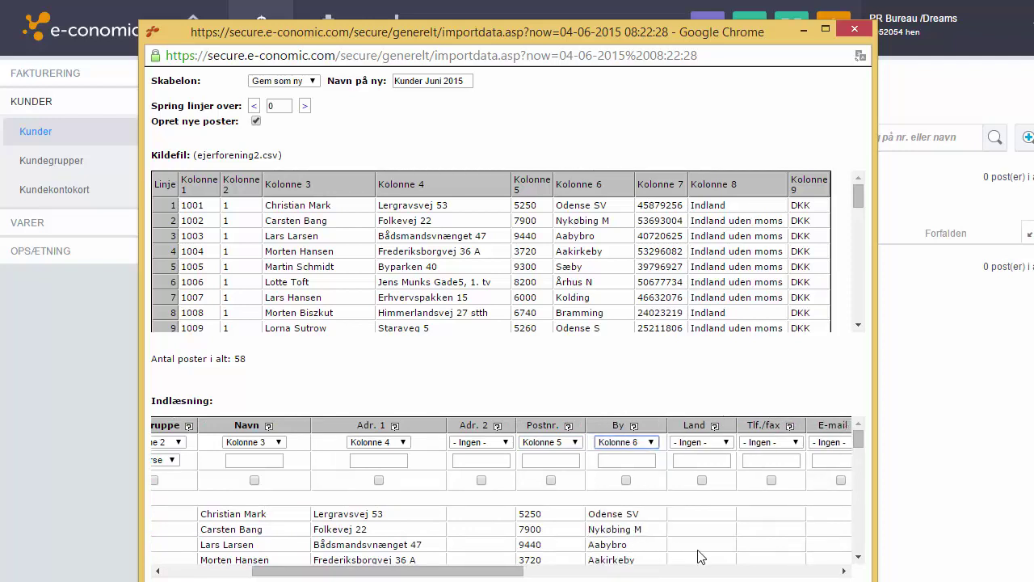
pyautogui.click(785, 443)
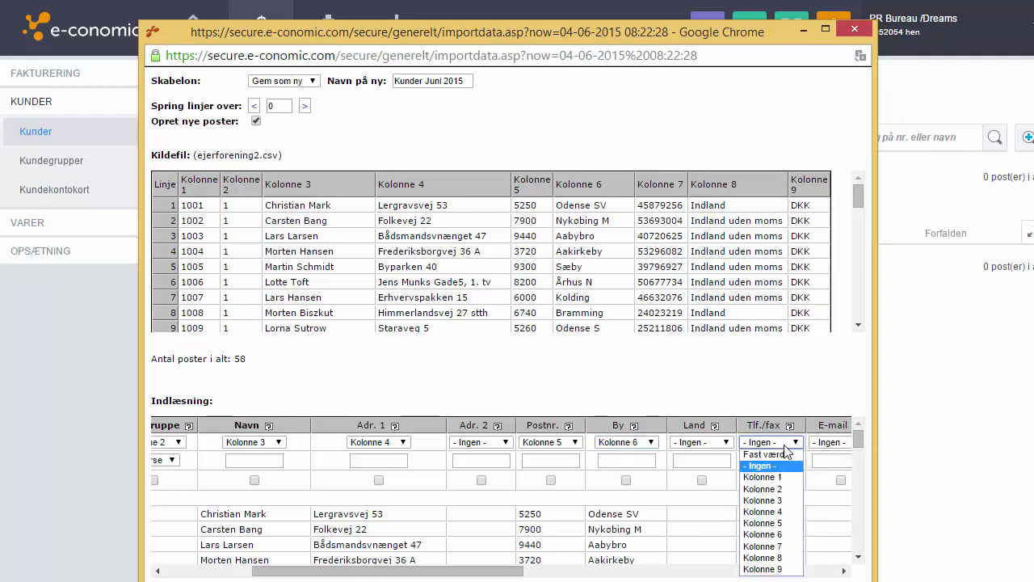
pyautogui.click(784, 548)
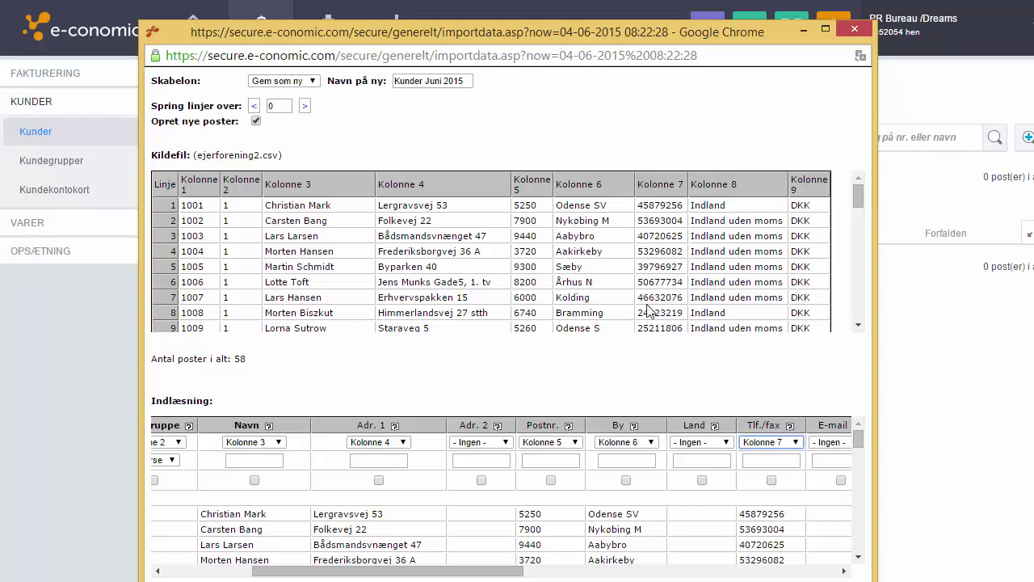
# Step: Map the currency field Valuta to Kolonne 9 in the import mapping
pyautogui.click(844, 571)
pyautogui.click(843, 571)
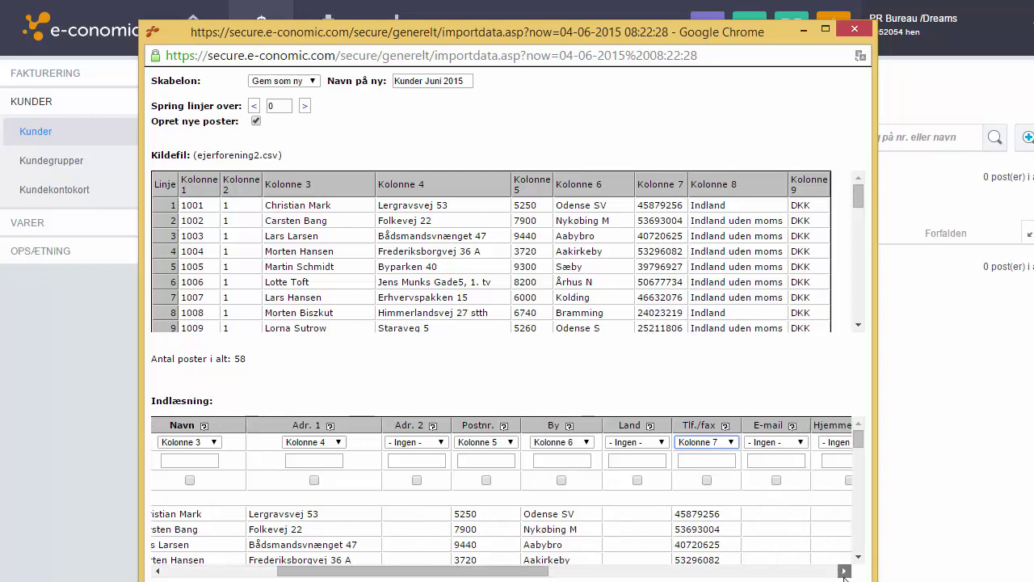
pyautogui.click(844, 570)
pyautogui.click(844, 570)
pyautogui.click(844, 570)
pyautogui.click(844, 571)
pyautogui.click(844, 570)
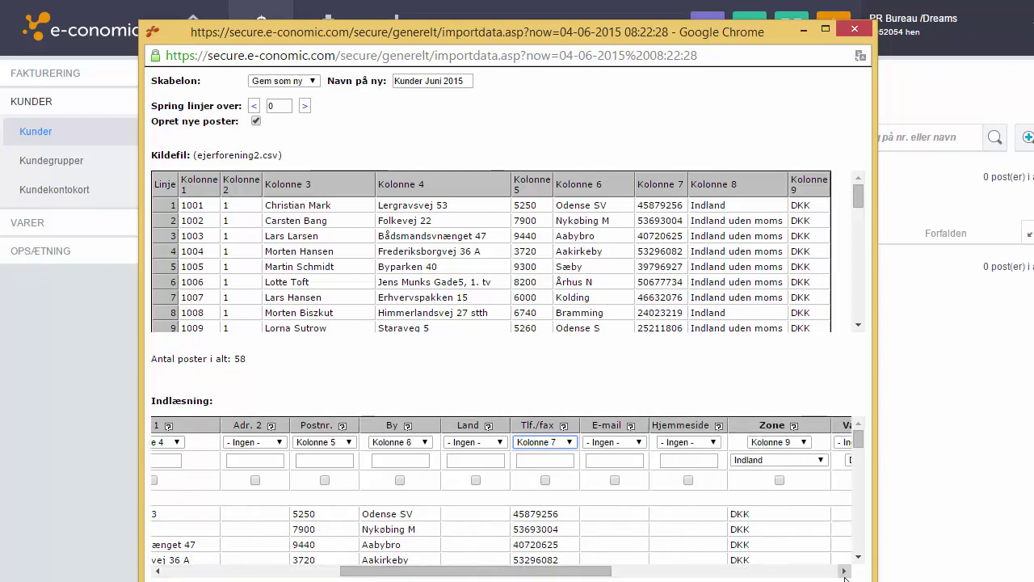
pyautogui.click(844, 570)
pyautogui.click(844, 570)
pyautogui.click(844, 570)
pyautogui.click(844, 571)
pyautogui.click(843, 571)
pyautogui.click(844, 570)
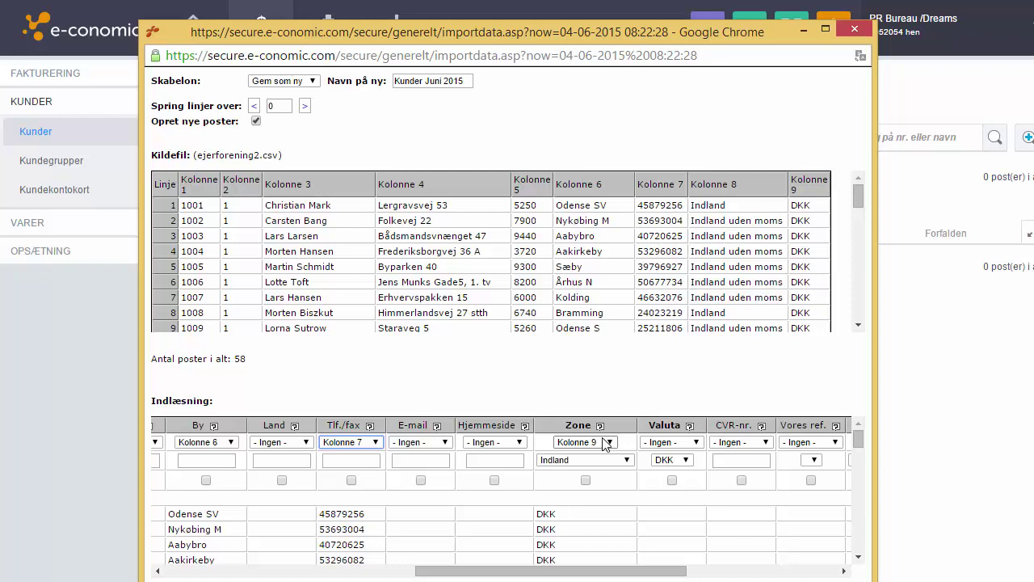
pyautogui.click(681, 443)
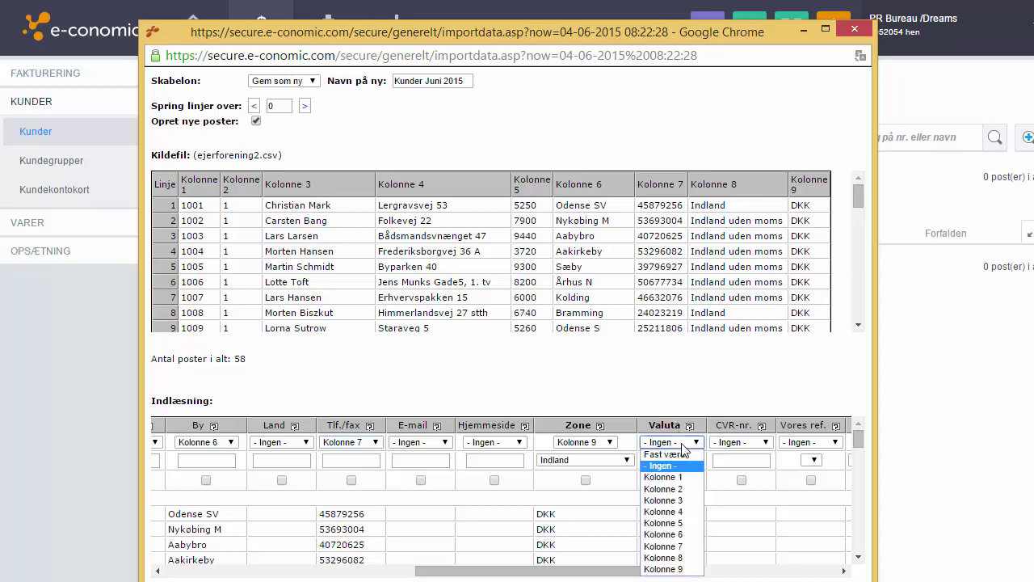
pyautogui.click(679, 569)
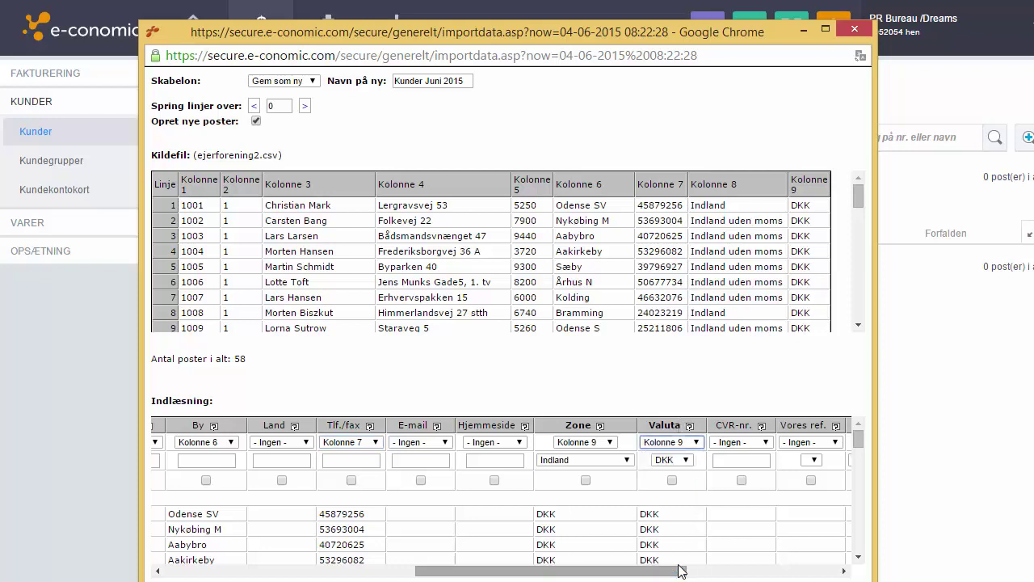
# Step: Set the Zone field to load from a fixed value (Fast værdi) instead of a file column
pyautogui.click(600, 444)
pyautogui.click(599, 454)
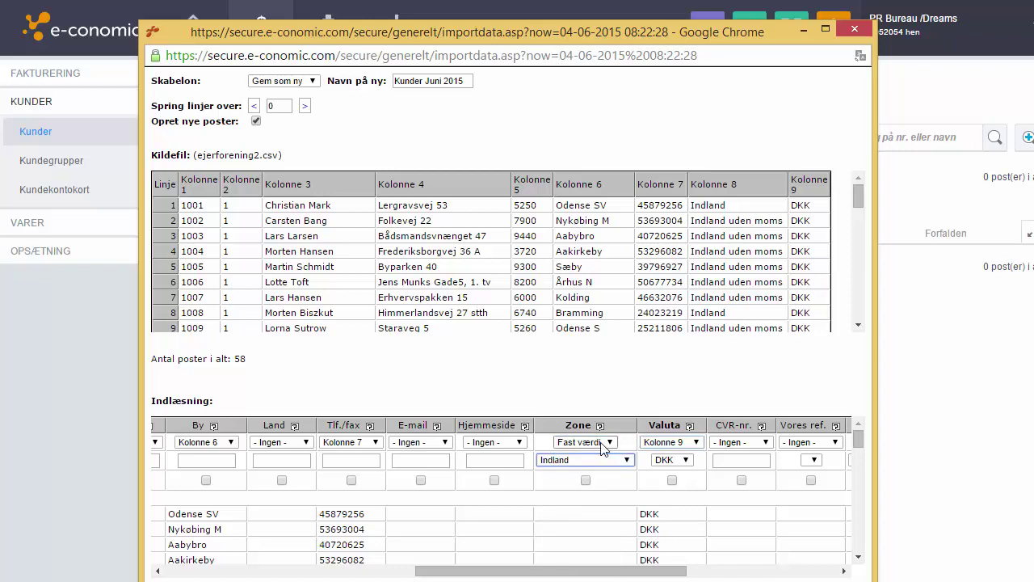
pyautogui.click(602, 443)
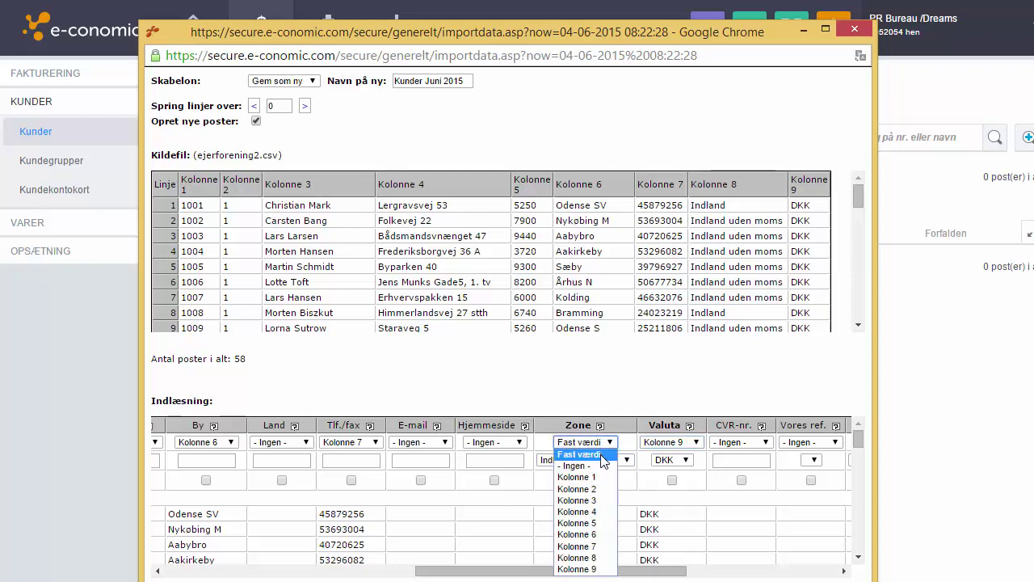
pyautogui.click(602, 455)
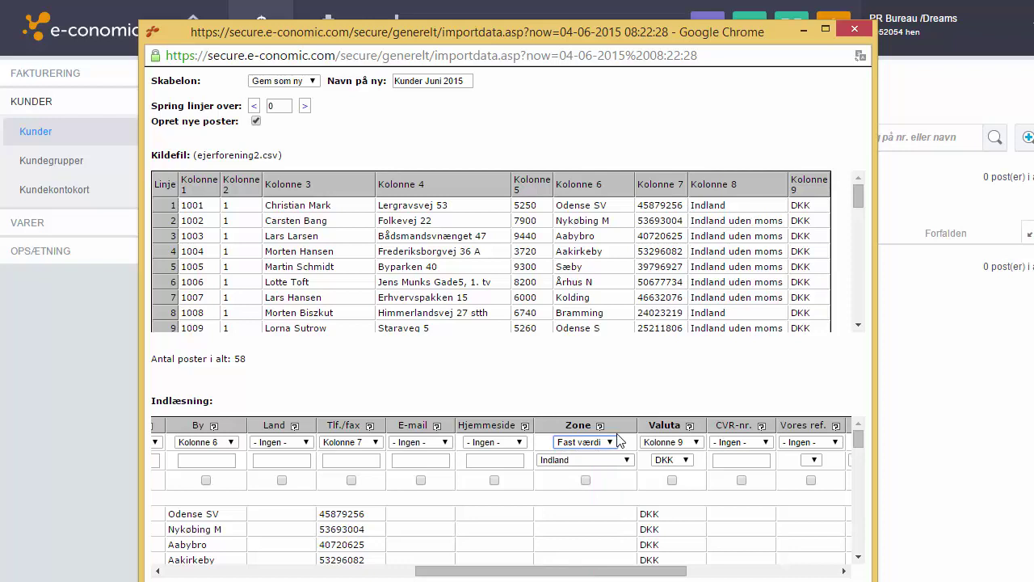
# Step: Choose Indland as the fixed value for the Zone field
pyautogui.click(591, 467)
pyautogui.click(591, 472)
pyautogui.moveTo(586, 574); pyautogui.dragTo(588, 575)
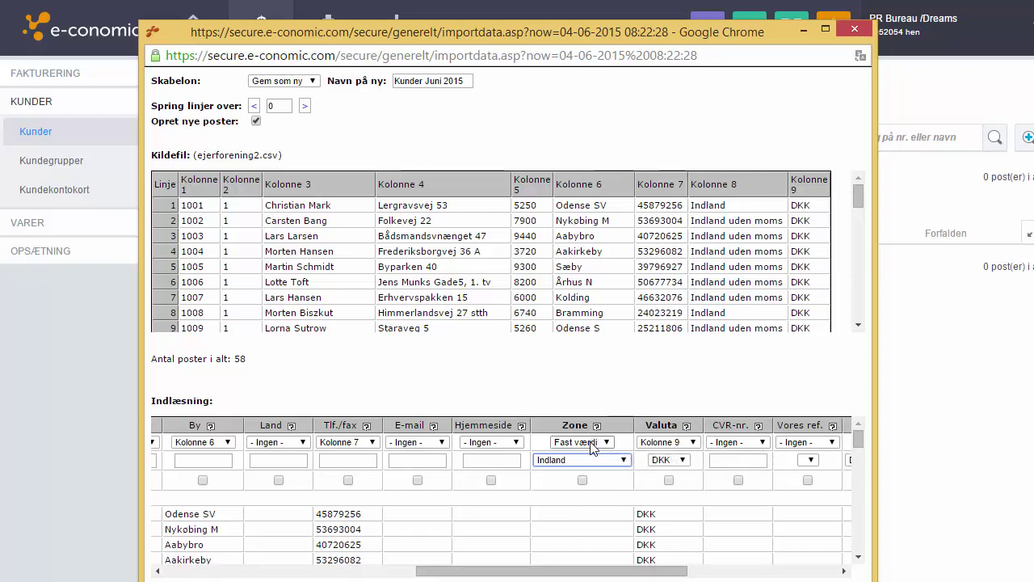
pyautogui.click(610, 467)
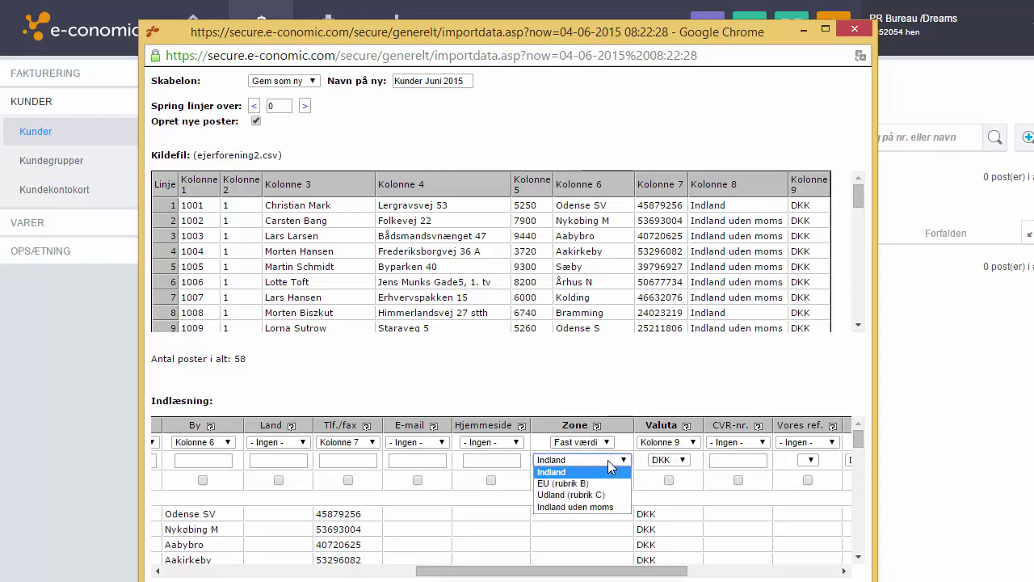
pyautogui.click(607, 471)
# Step: Set the fixed value of Betalingsbetingelser to Løbende måned 30 dage and make Adgang use the fixed value (Fast værdi) Ja
pyautogui.moveTo(642, 568); pyautogui.dragTo(660, 568)
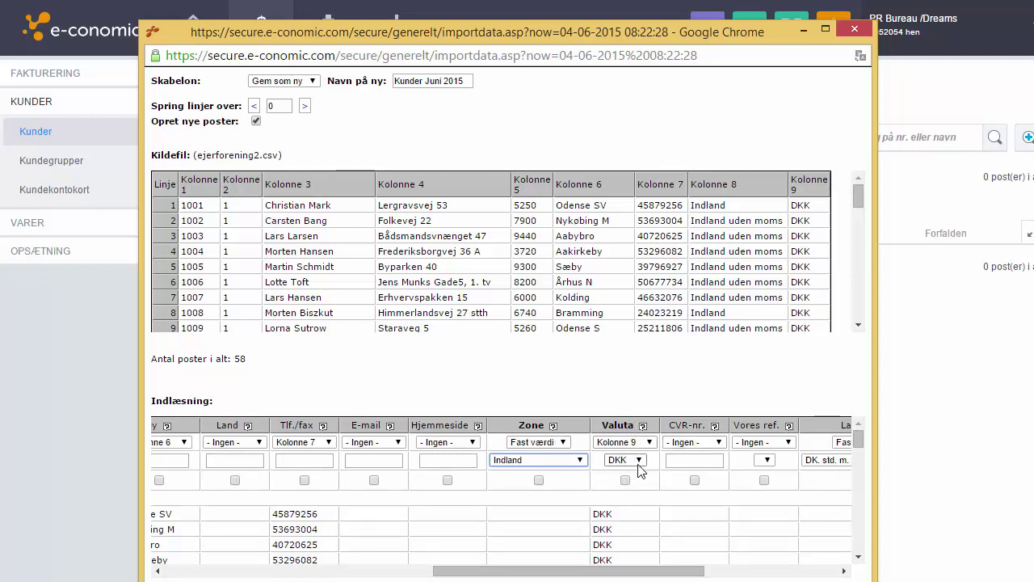
pyautogui.moveTo(607, 575); pyautogui.dragTo(655, 577)
pyautogui.moveTo(658, 578); pyautogui.dragTo(738, 579)
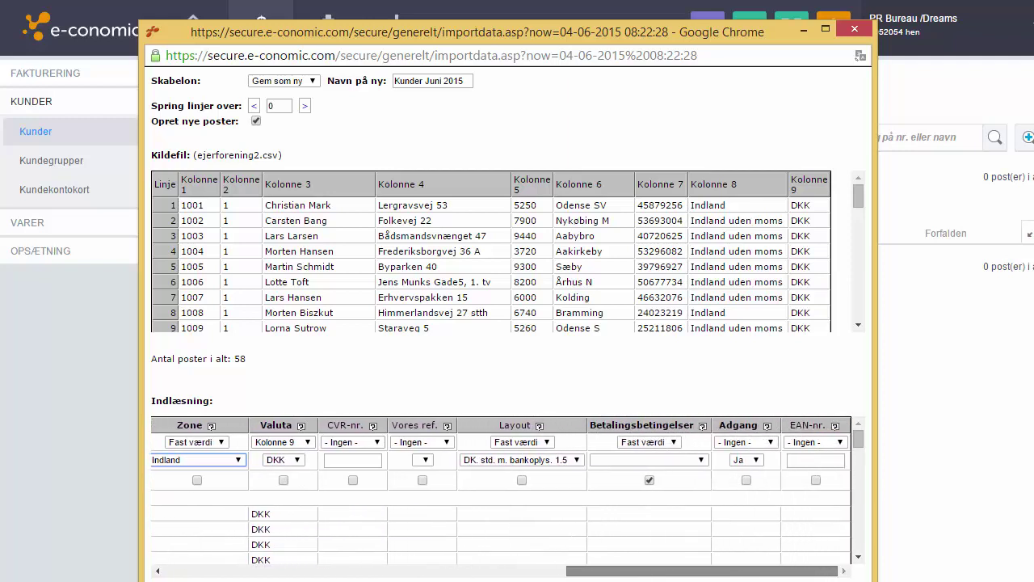
pyautogui.click(678, 459)
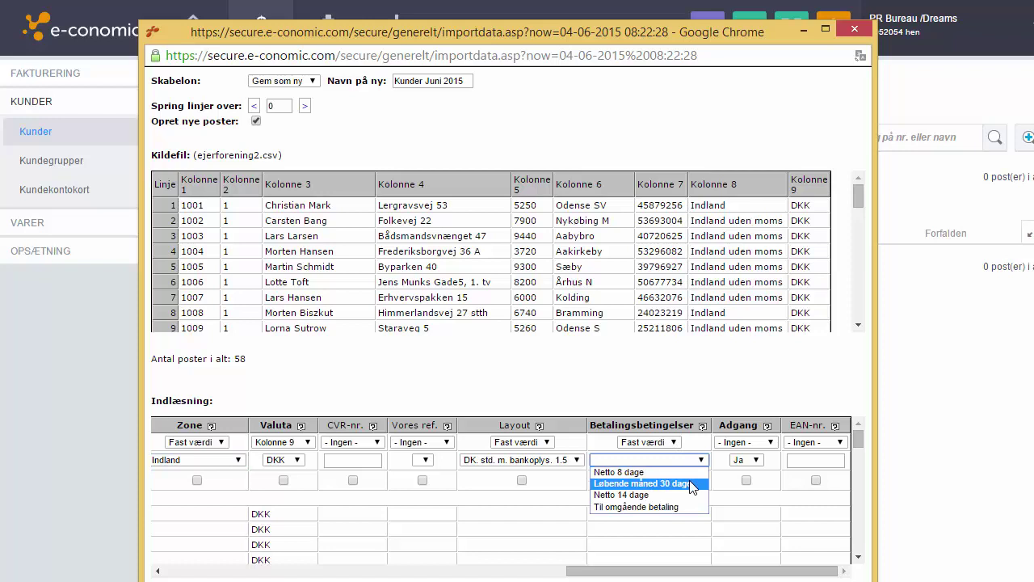
pyautogui.click(691, 484)
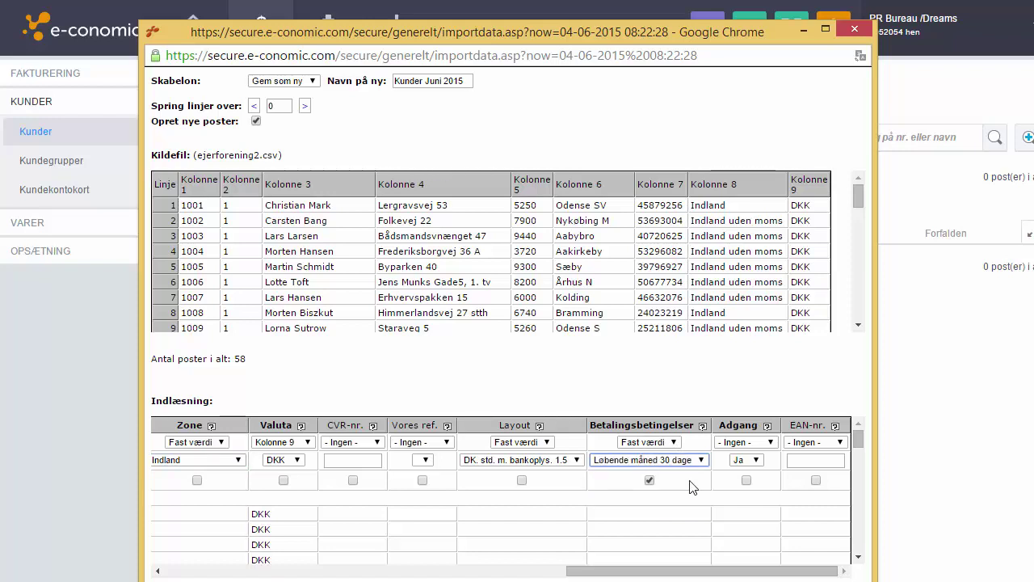
pyautogui.click(758, 443)
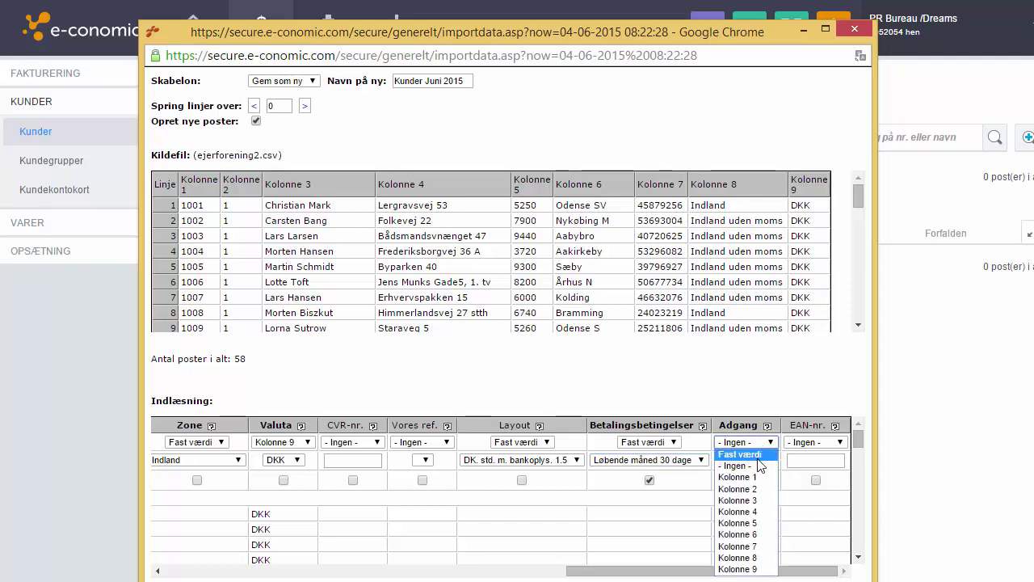
pyautogui.click(756, 455)
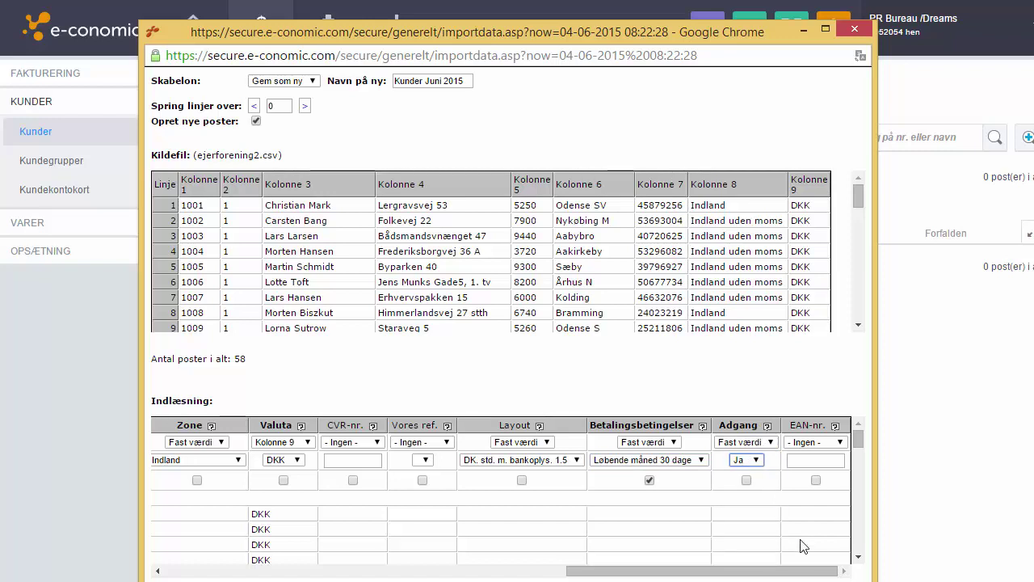
# Step: Run the customer import with the finished mapping and close the import window
pyautogui.moveTo(806, 571); pyautogui.dragTo(400, 576)
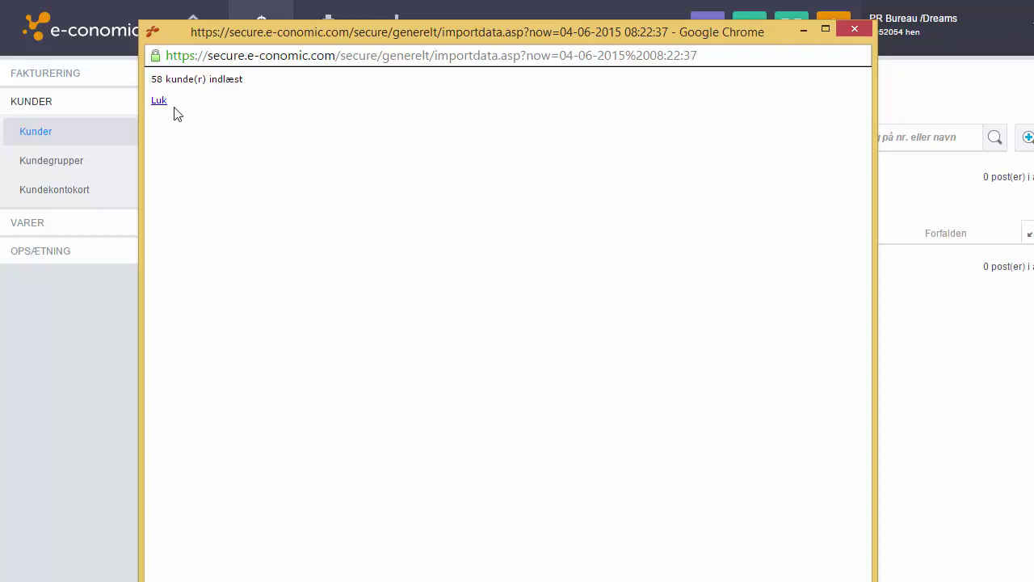
pyautogui.click(159, 101)
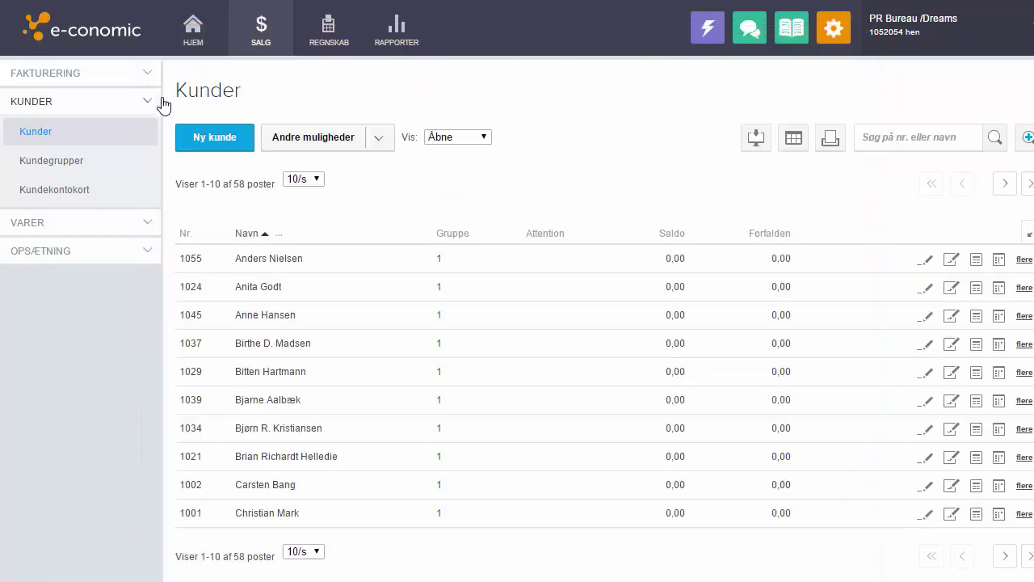
# Step: Show all customers (Alle) on one page and look through the list of imported customers
pyautogui.click(318, 556)
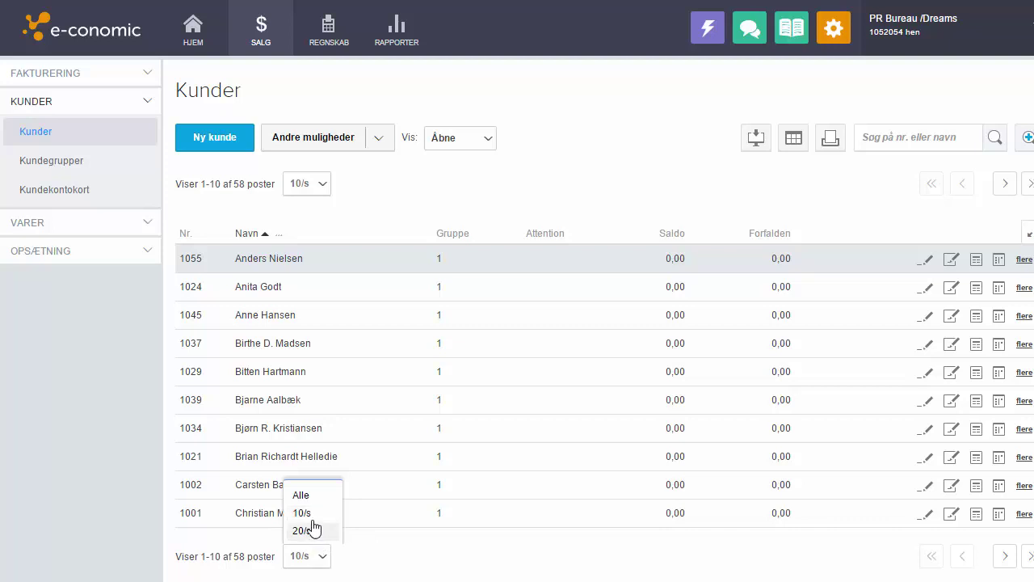
pyautogui.click(305, 494)
pyautogui.scroll(-2, 460, 340)
pyautogui.scroll(-10, 465, 308)
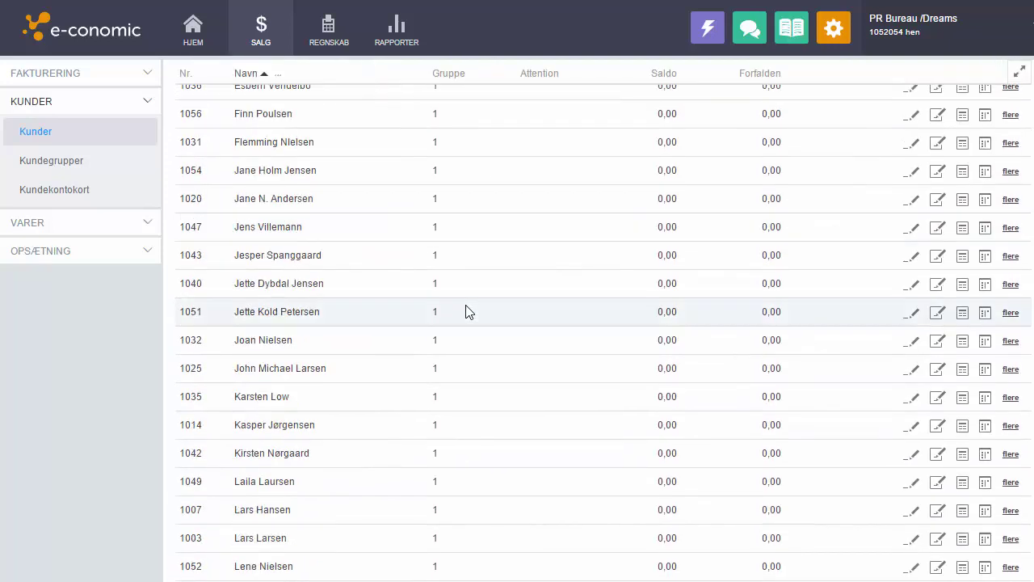
pyautogui.scroll(-3, 476, 378)
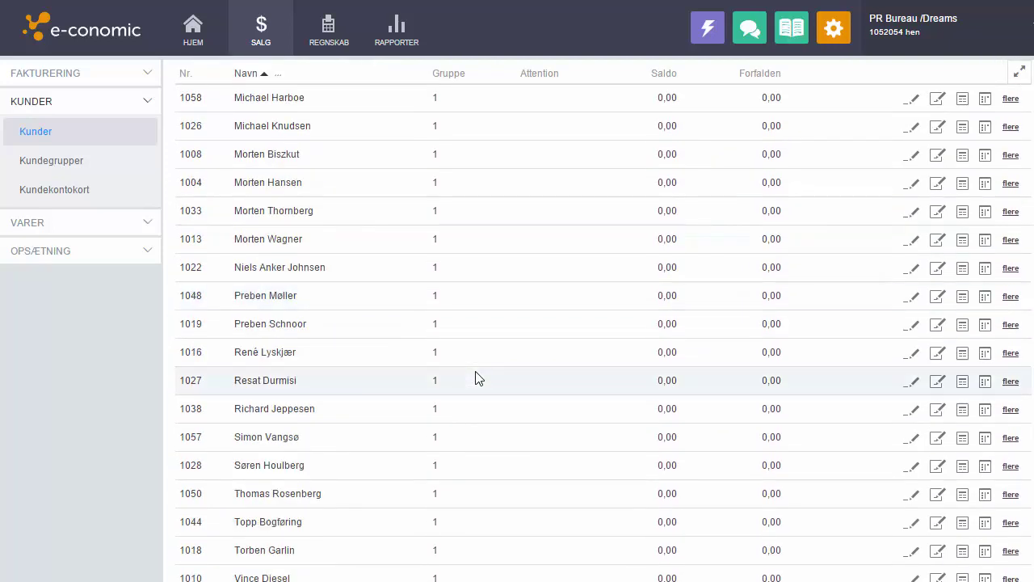
pyautogui.scroll(6, 476, 378)
pyautogui.scroll(8, 477, 379)
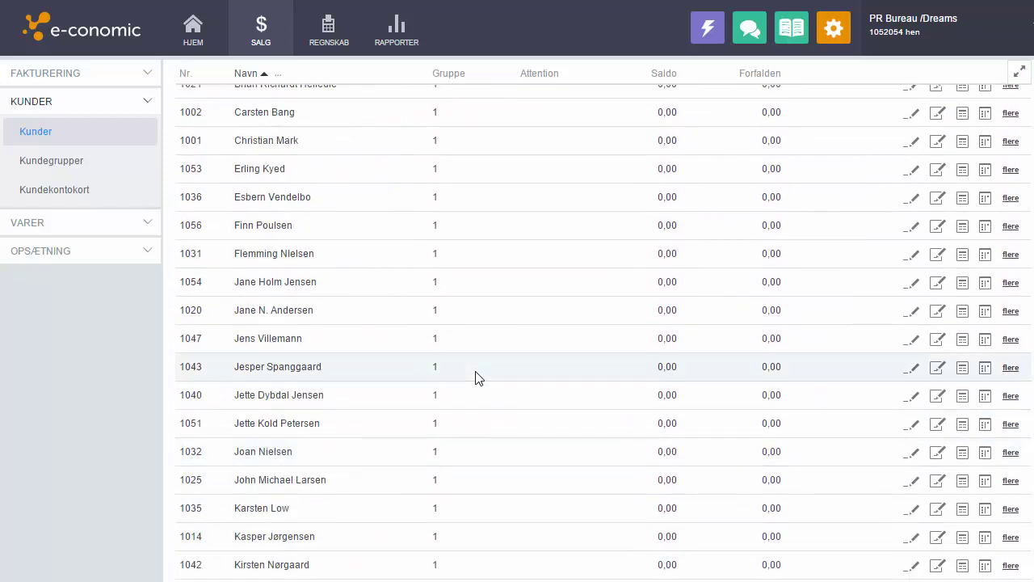